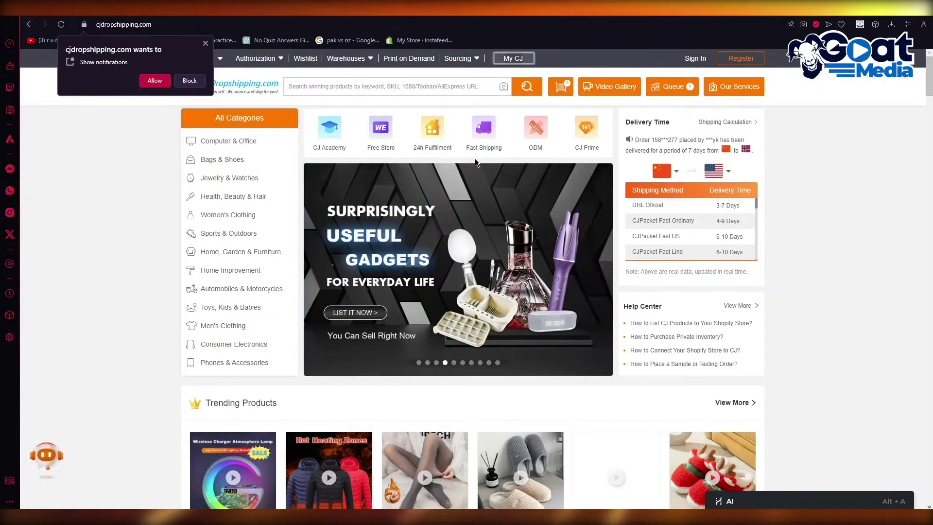
Step: Look over the CJdropshipping homepage product category list
mouse_move(233, 196)
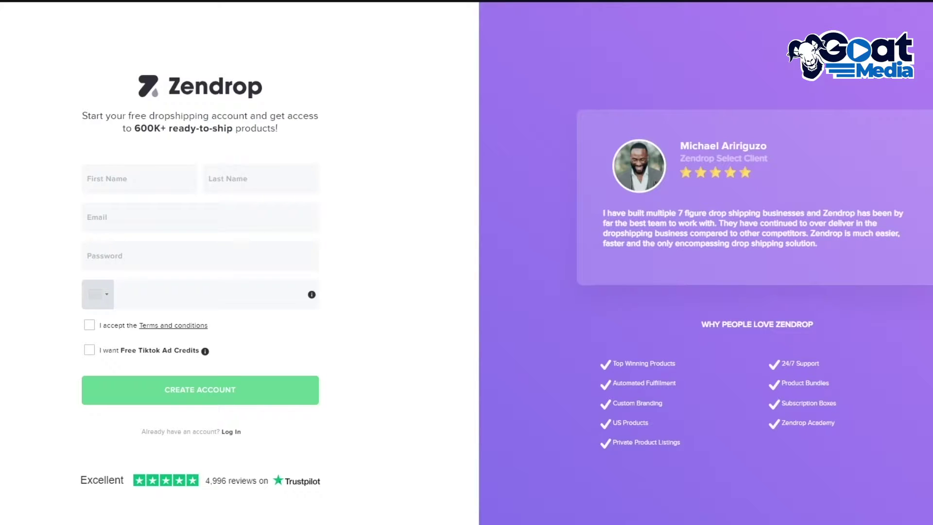
Step: Autofill the saved first and last name and paste the email into the Zendrop form
click(149, 178)
click(165, 218)
click(176, 212)
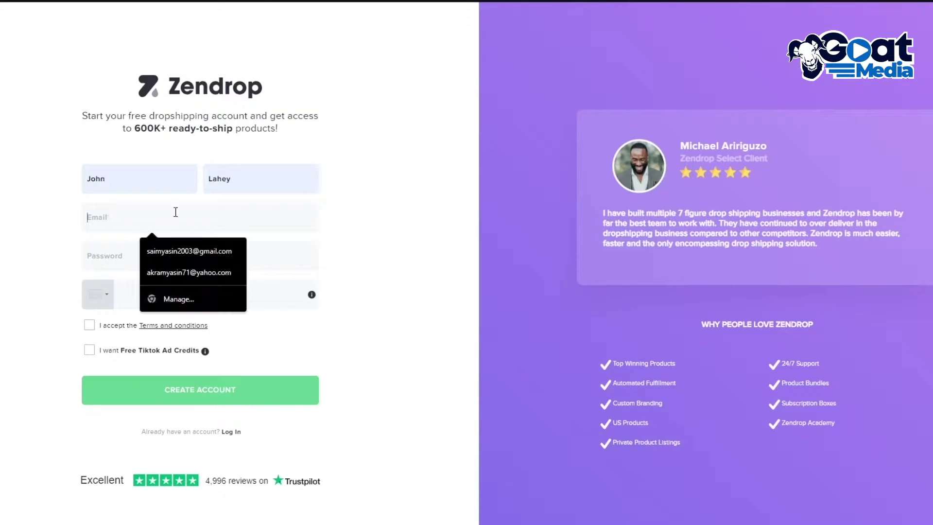
key(Escape)
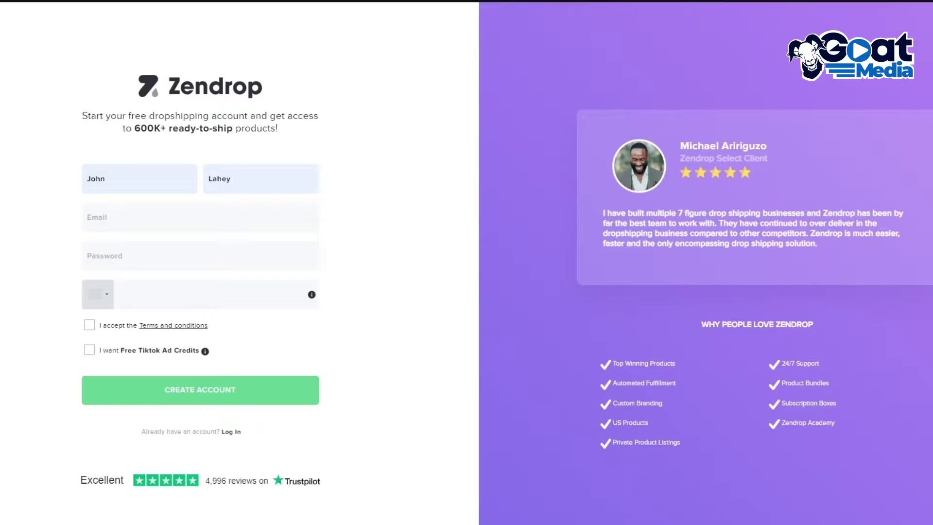
right_click(115, 220)
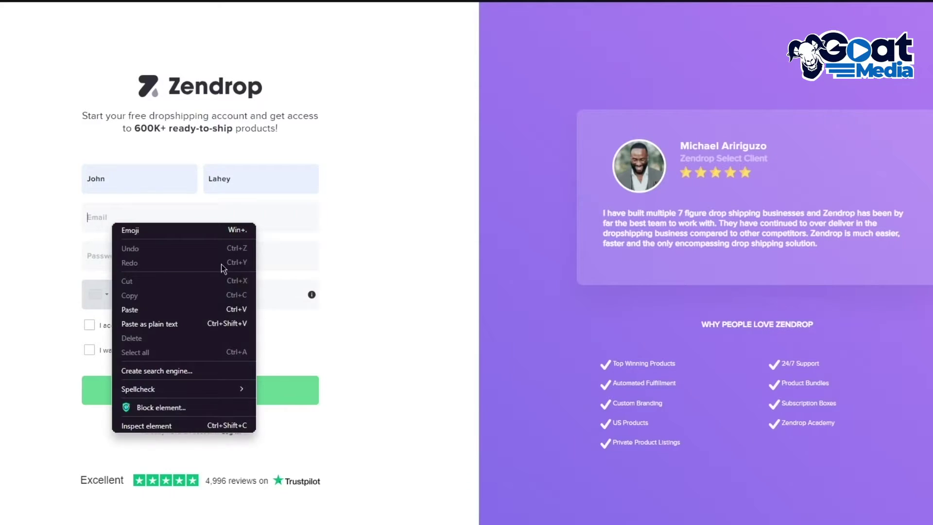
click(161, 321)
Step: Enter a password, accept the Terms and conditions, and create the Zendrop account
click(125, 262)
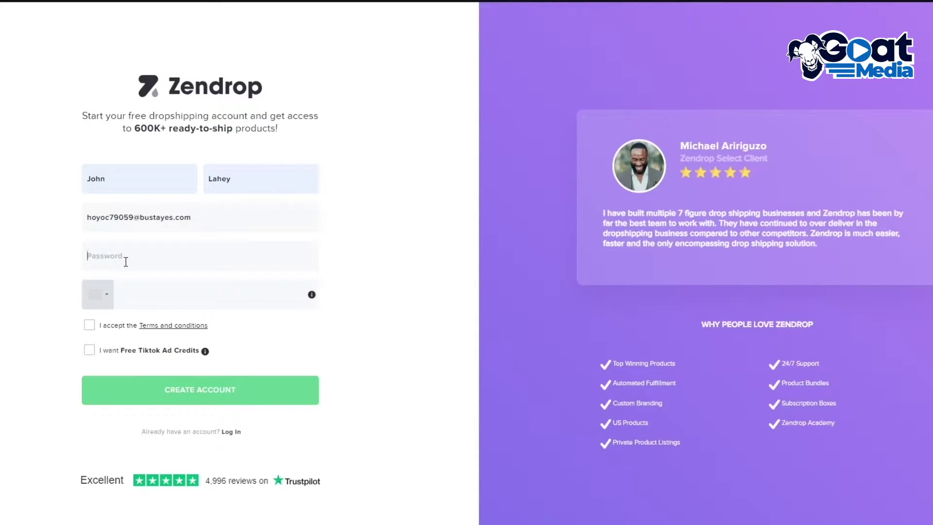
text(••)
click(90, 325)
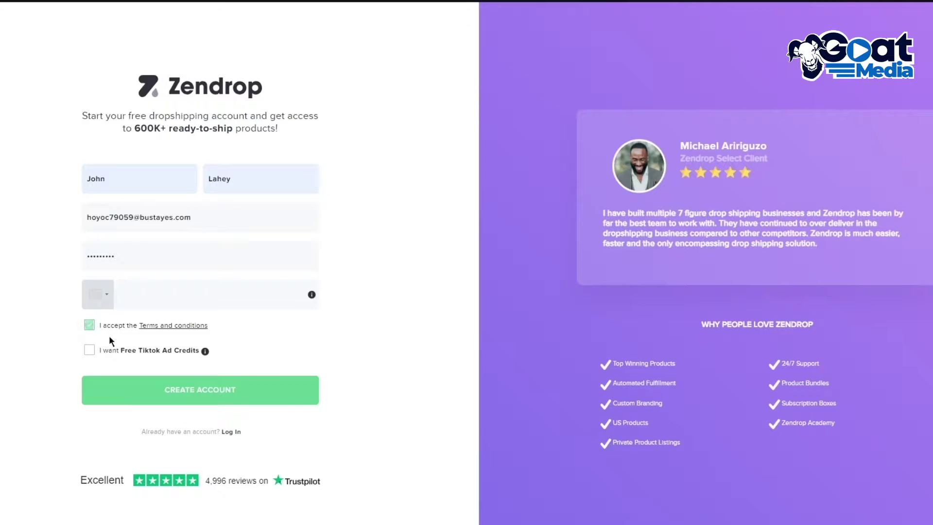
click(161, 386)
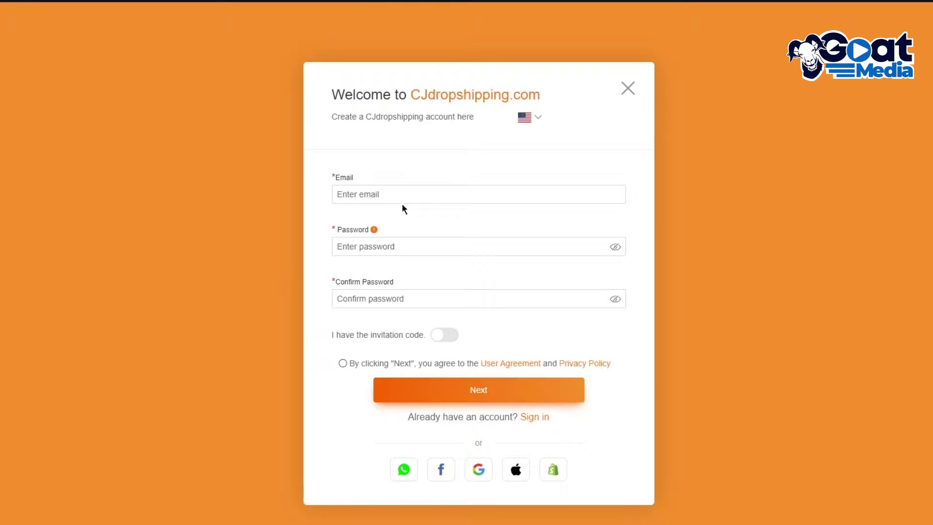
Step: Register on CJdropshipping with a pasted email and confirmed password, accepting the user agreement
click(402, 194)
right_click(400, 197)
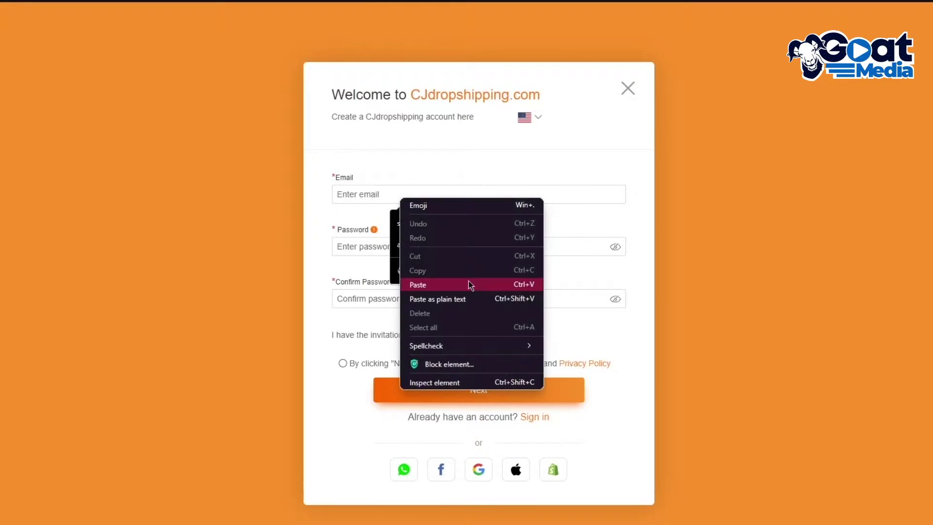
click(470, 285)
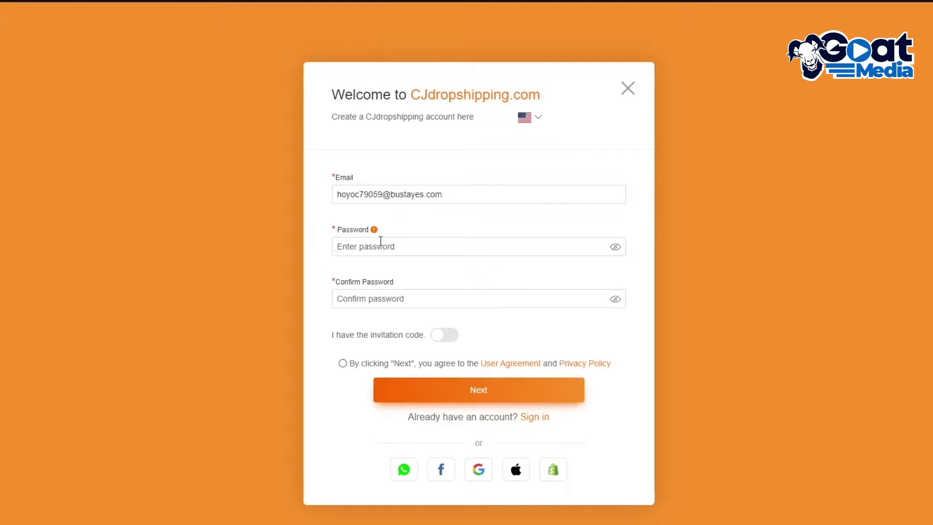
click(380, 241)
text(•••••••••)
click(366, 299)
text(•••)
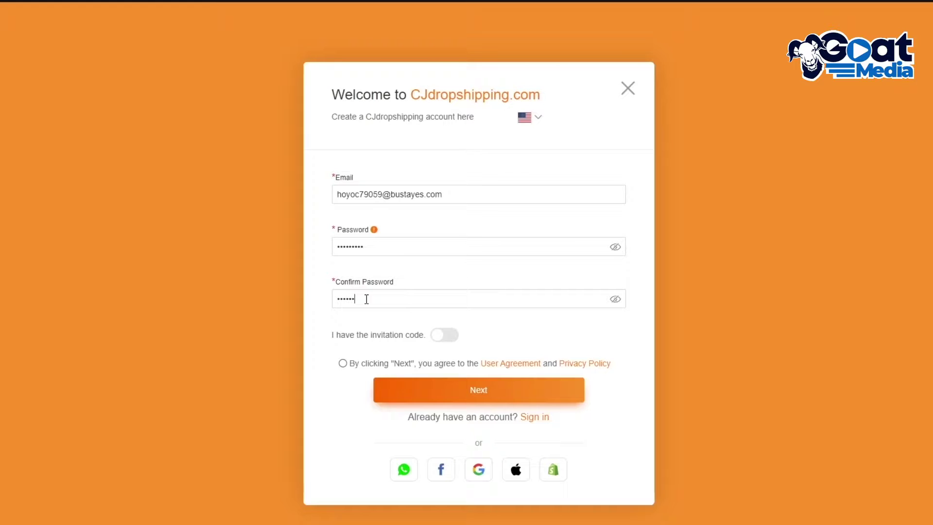
click(340, 365)
click(427, 386)
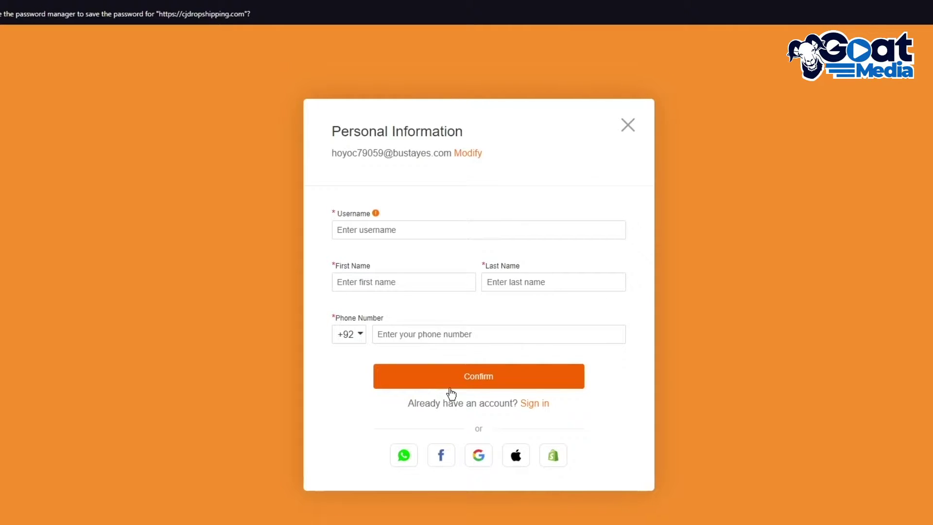
Step: Enter a username and autofill the first name, last name and phone number
click(420, 234)
text(hfuyf7676)
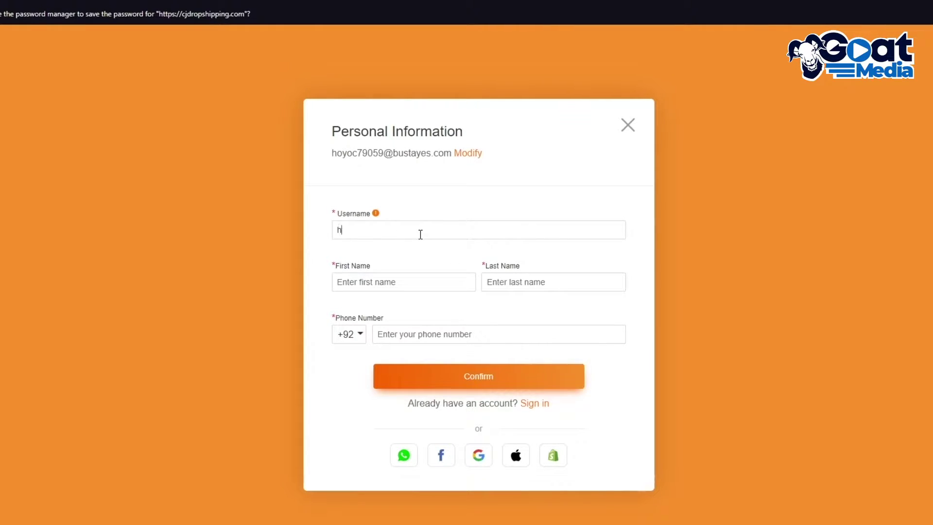
click(365, 281)
click(456, 315)
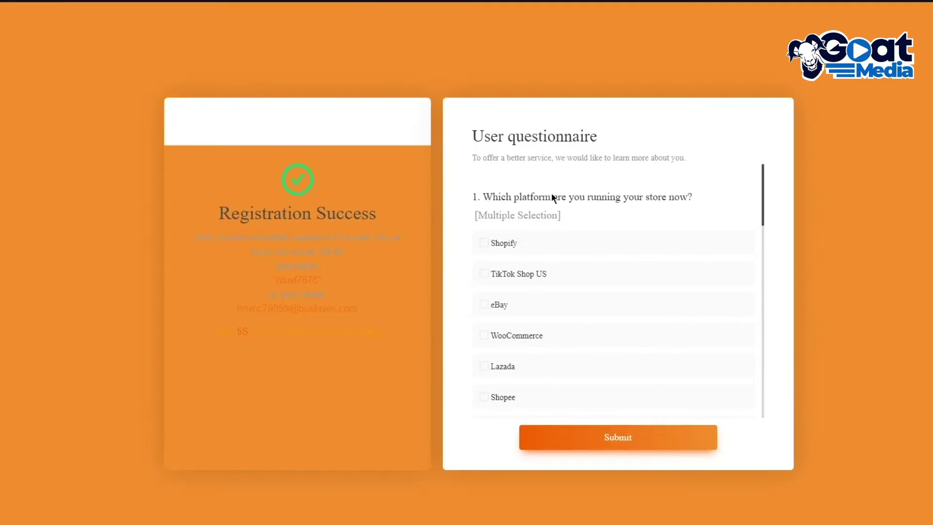
Step: Choose Women's Clothing and Bags & Shoes as main categories and submit the questionnaire
scroll(568, 244, down, 10)
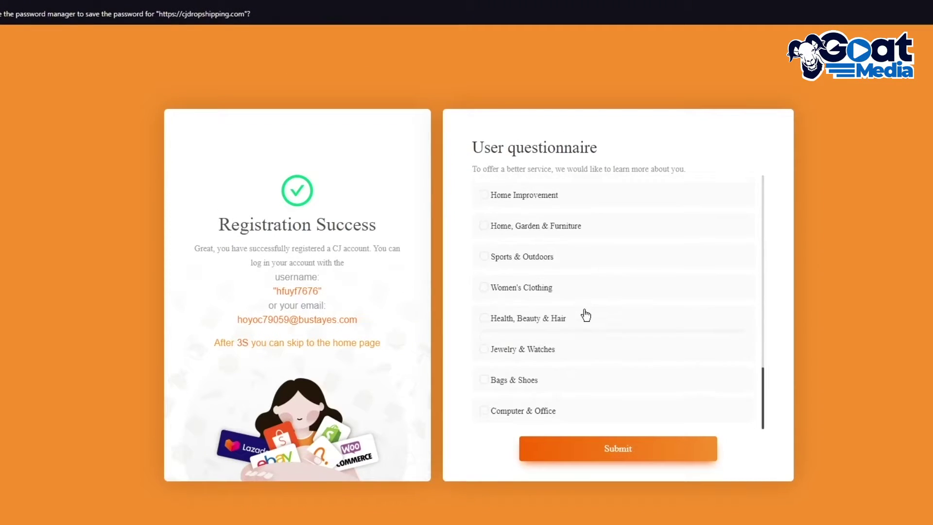
scroll(586, 256, up, 10)
scroll(561, 282, down, 3)
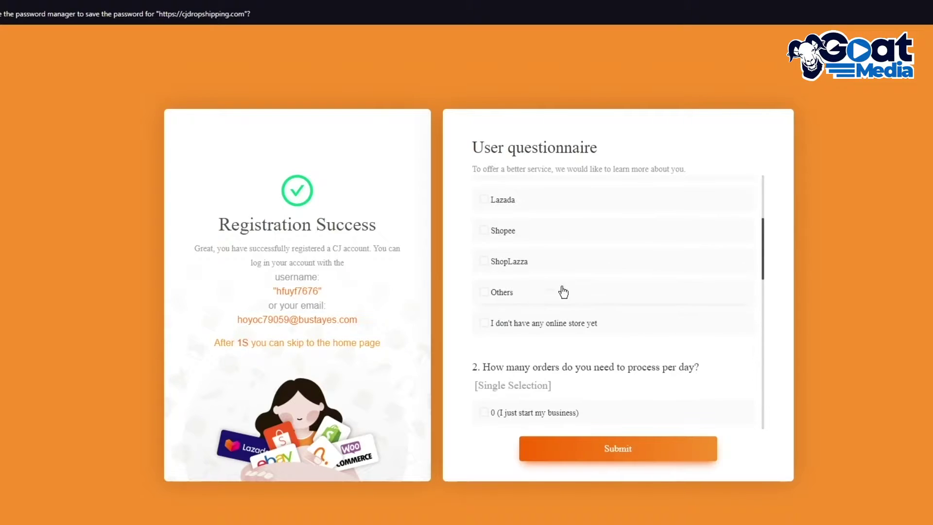
scroll(535, 265, down, 6)
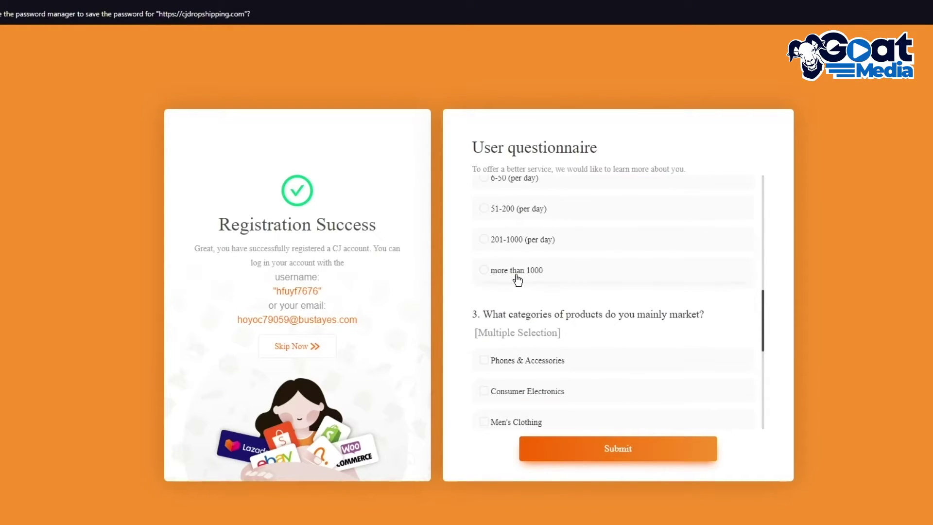
scroll(559, 253, down, 6)
click(548, 289)
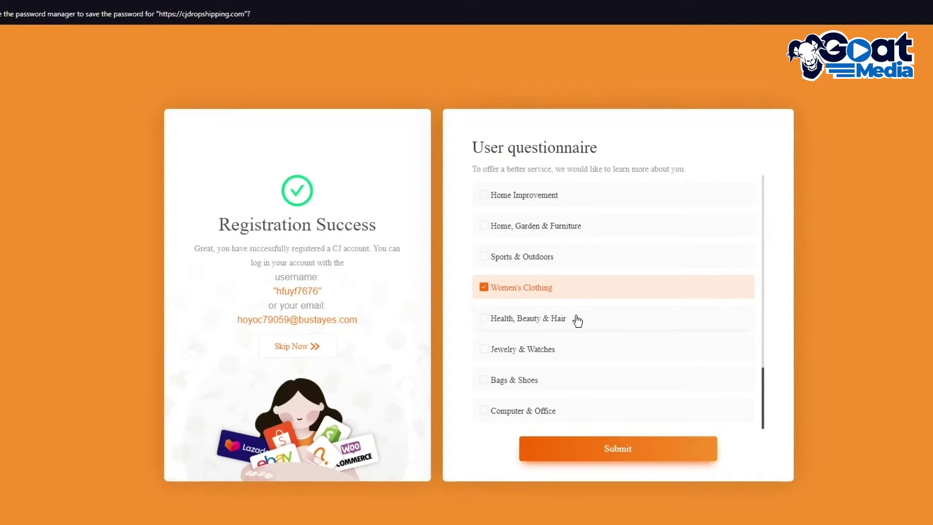
click(548, 377)
click(594, 448)
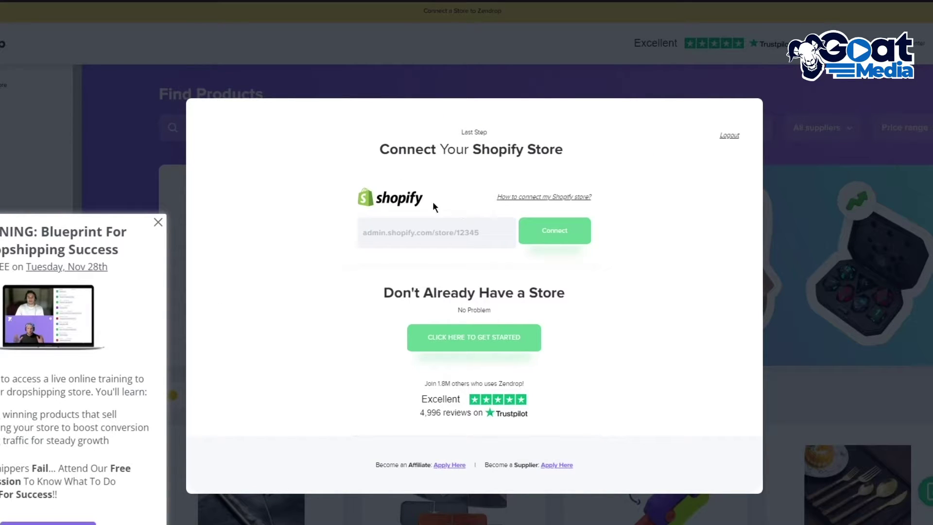
Step: Close the webinar promotion popup and clear a stray selection on the heading
click(156, 224)
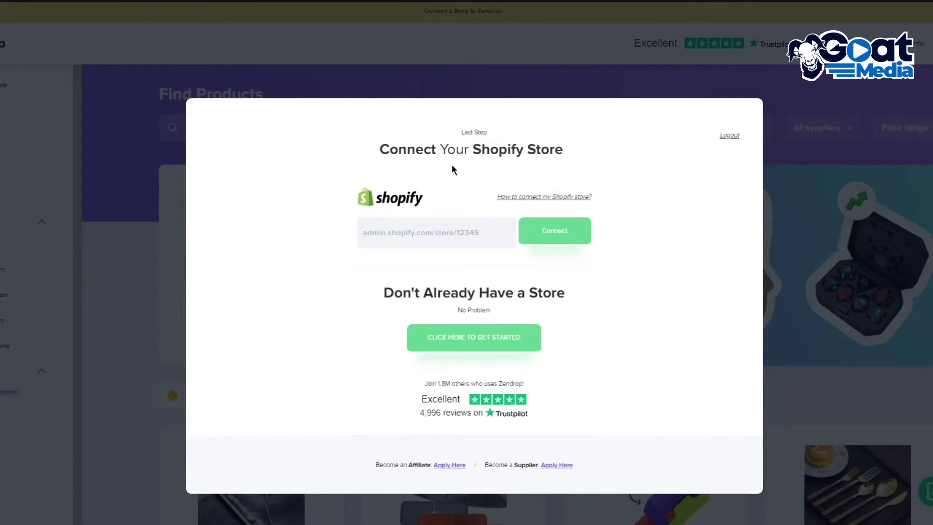
drag(457, 155, 641, 159)
click(679, 215)
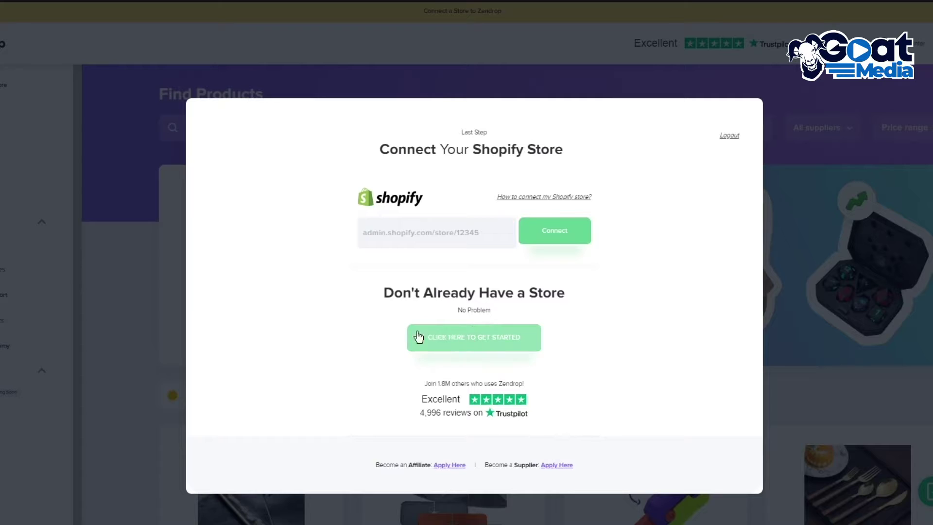
Step: Fill the store URL with the saved myshopify.com address and connect it
click(418, 239)
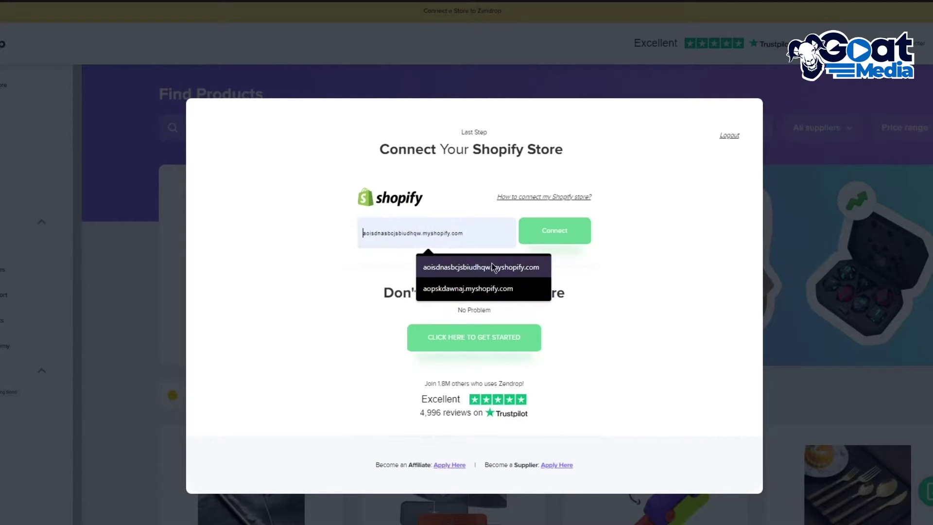
click(475, 287)
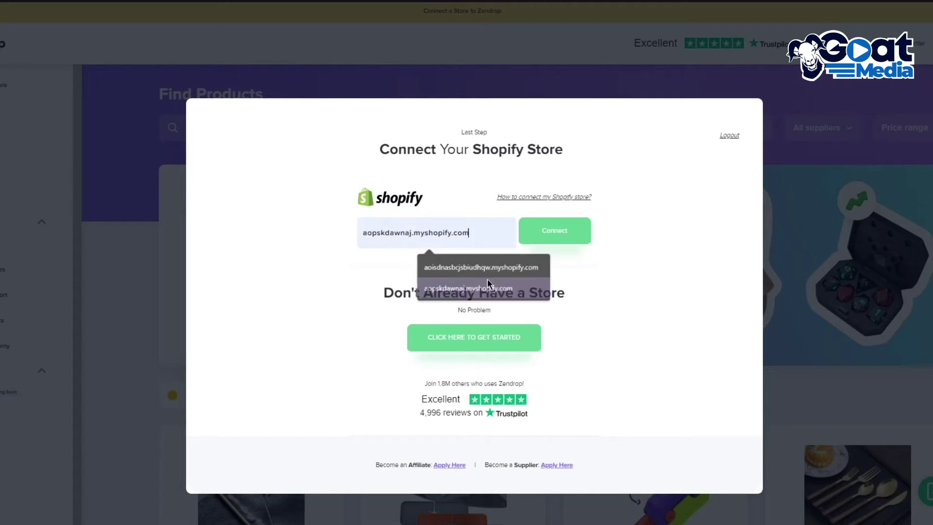
click(549, 225)
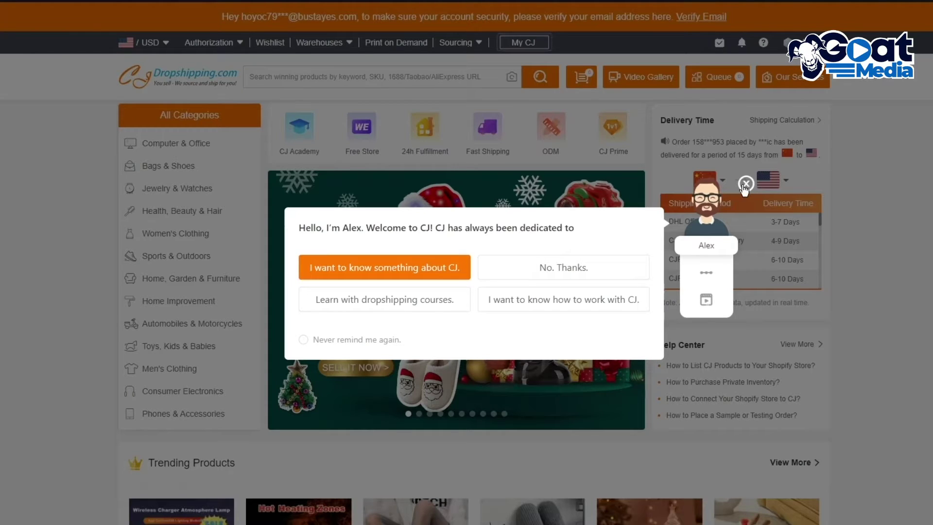
Step: Close the Alex welcome assistant popup on the CJdropshipping homepage
click(746, 183)
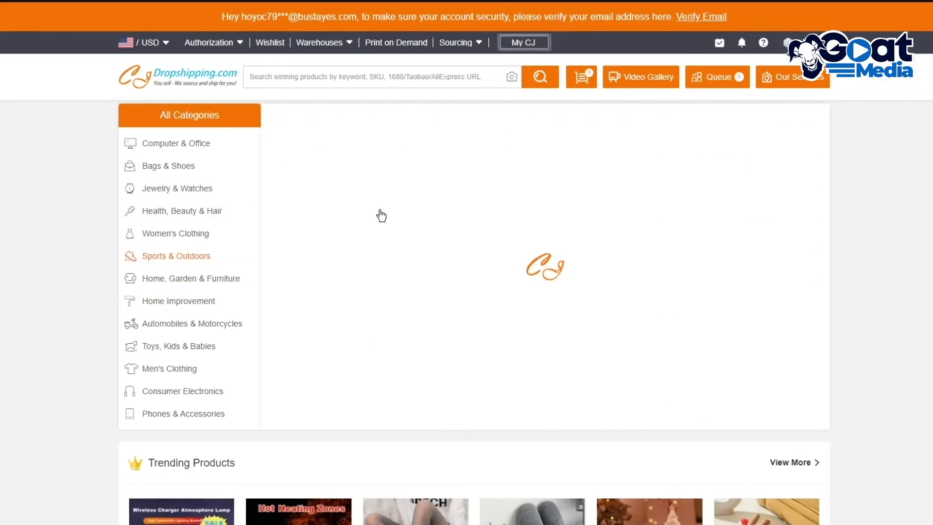
scroll(381, 215, down, 10)
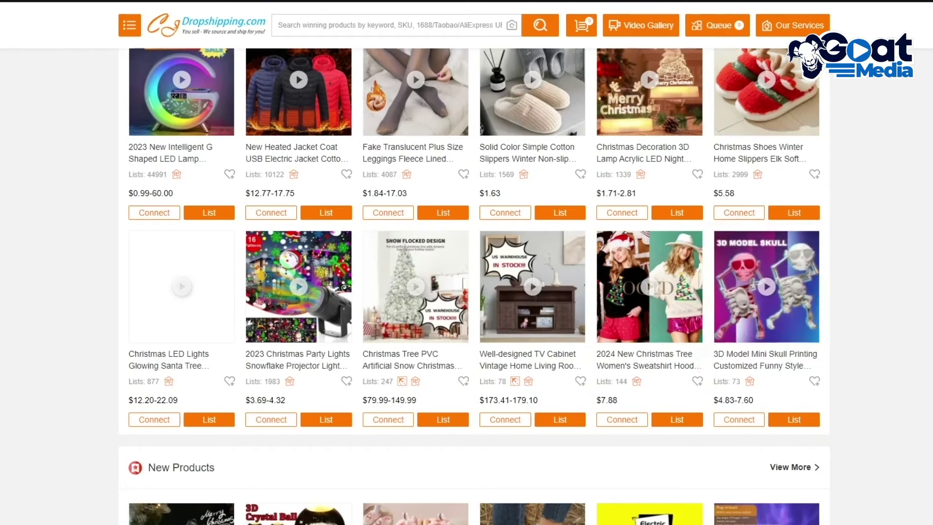
Step: Scroll the CJ homepage past Trending Products down to the New Products row
scroll(474, 286, down, 5)
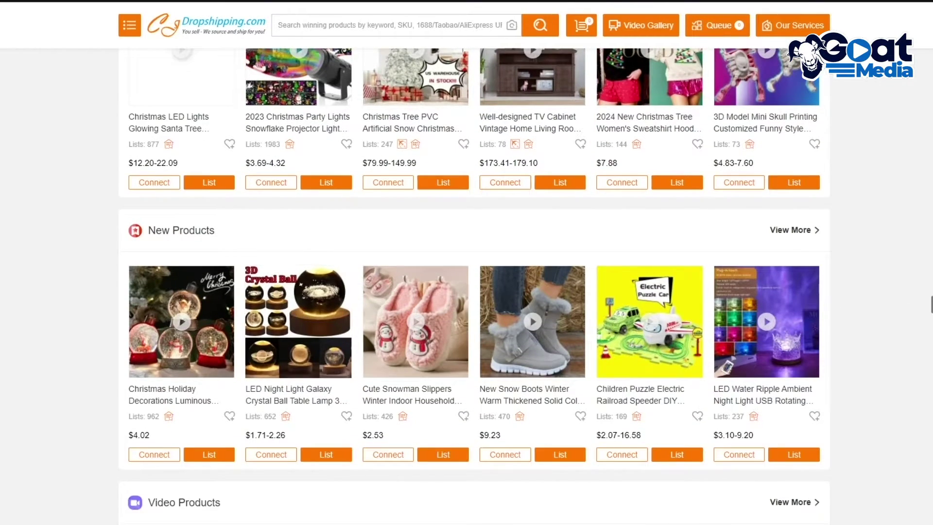
mouse_move(298, 321)
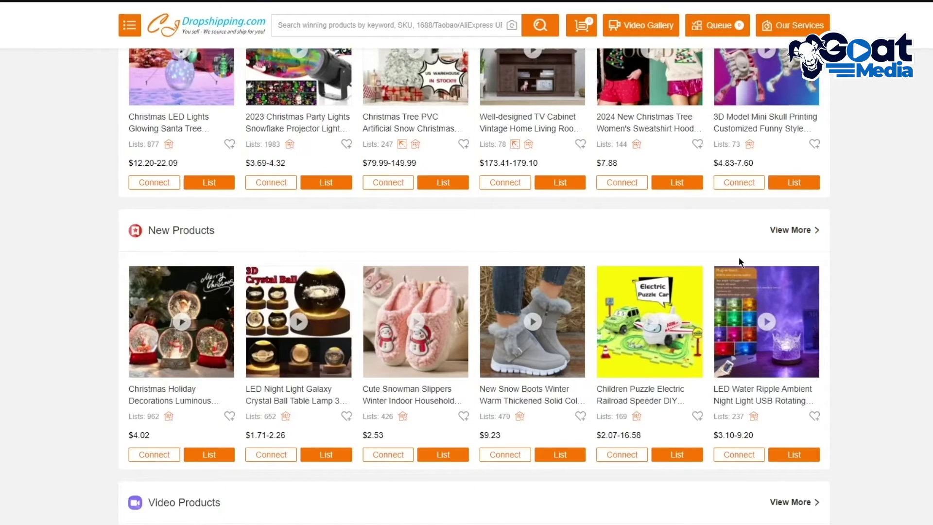
scroll(741, 262, down, 2)
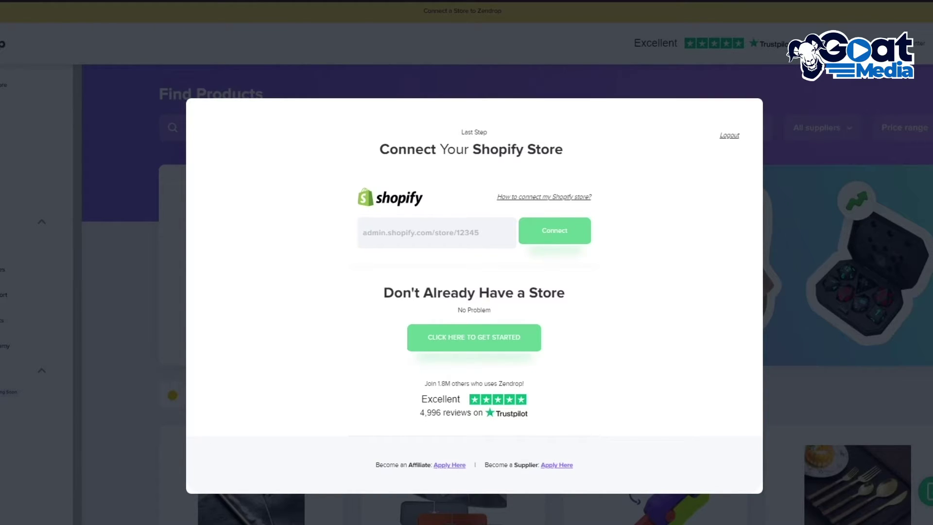
scroll(652, 222, down, 1)
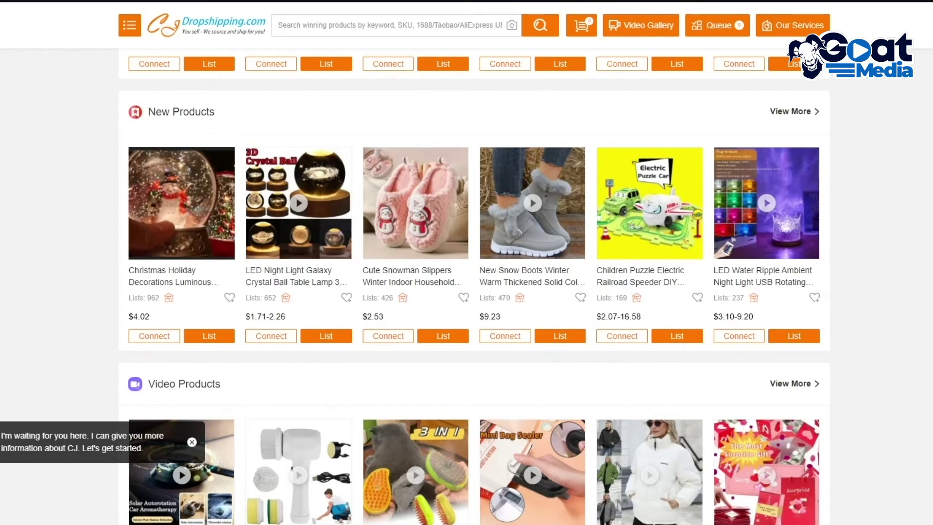
Step: Scroll through the New, Video and Print on Demand rows, then back to the page top
scroll(645, 310, down, 4)
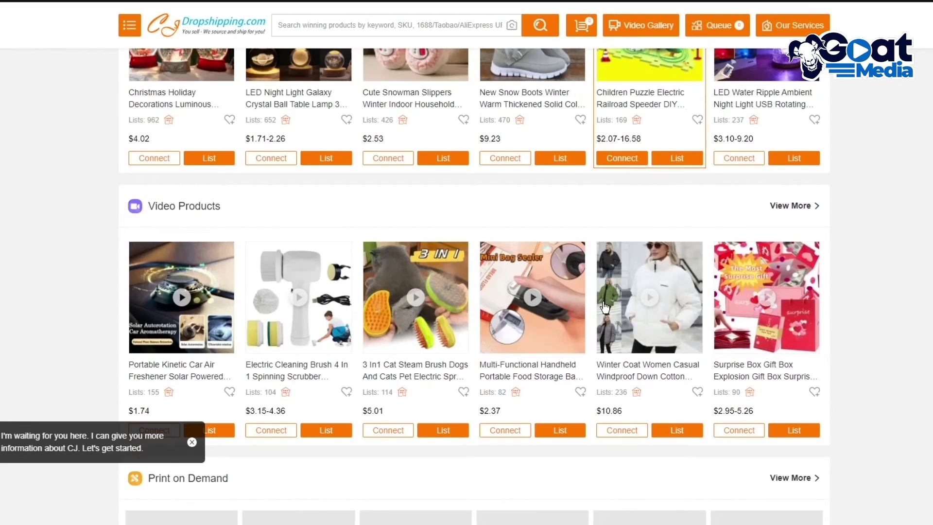
scroll(604, 306, down, 4)
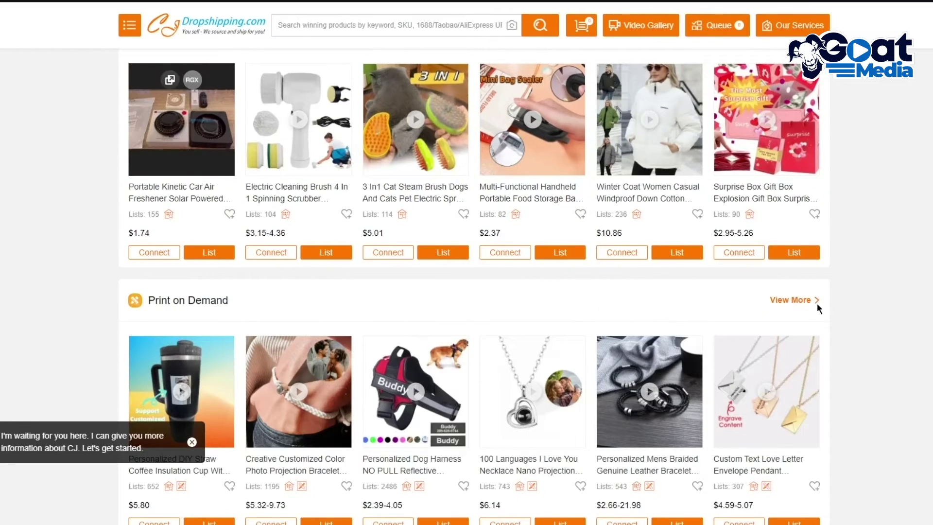
scroll(815, 301, up, 8)
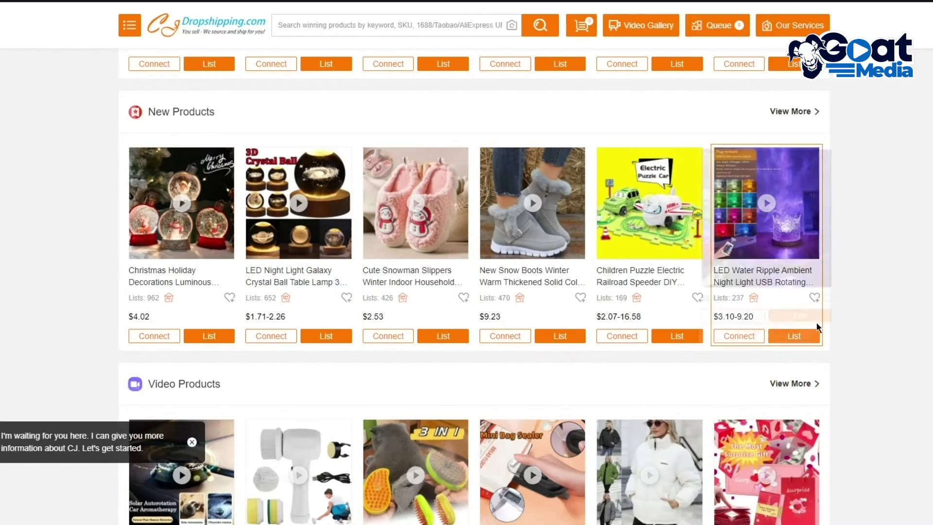
mouse_move(817, 323)
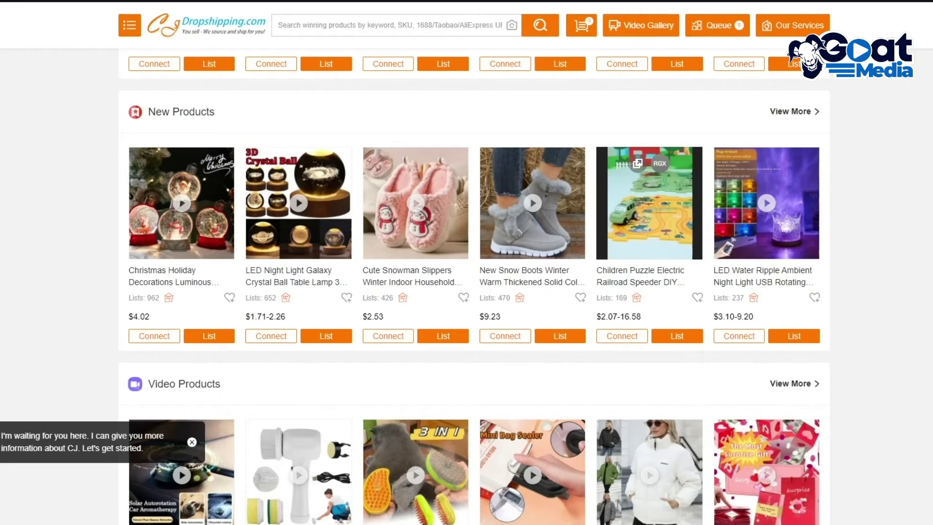
scroll(897, 303, down, 3)
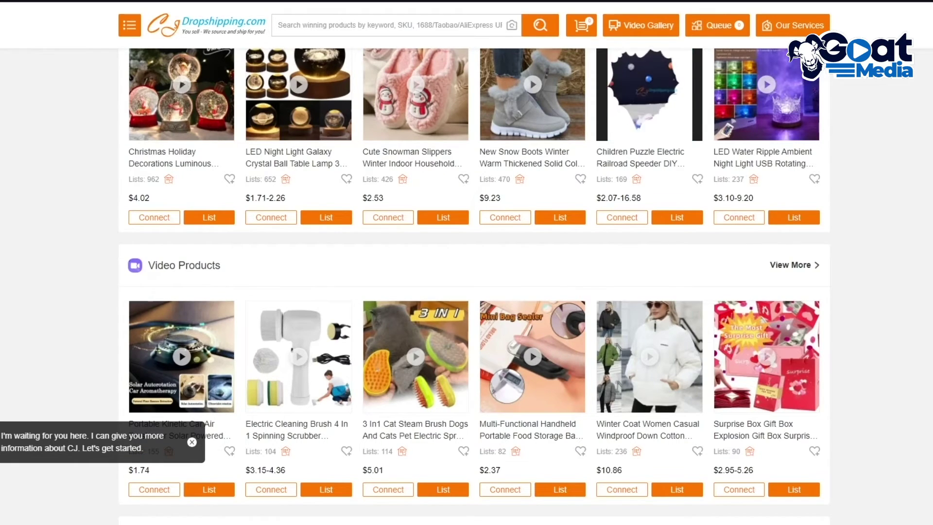
scroll(885, 265, up, 12)
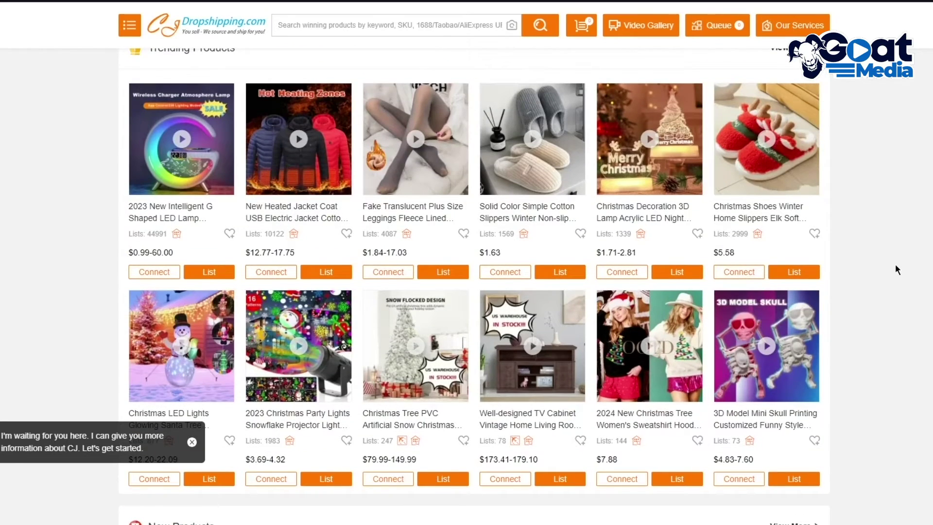
scroll(895, 269, up, 10)
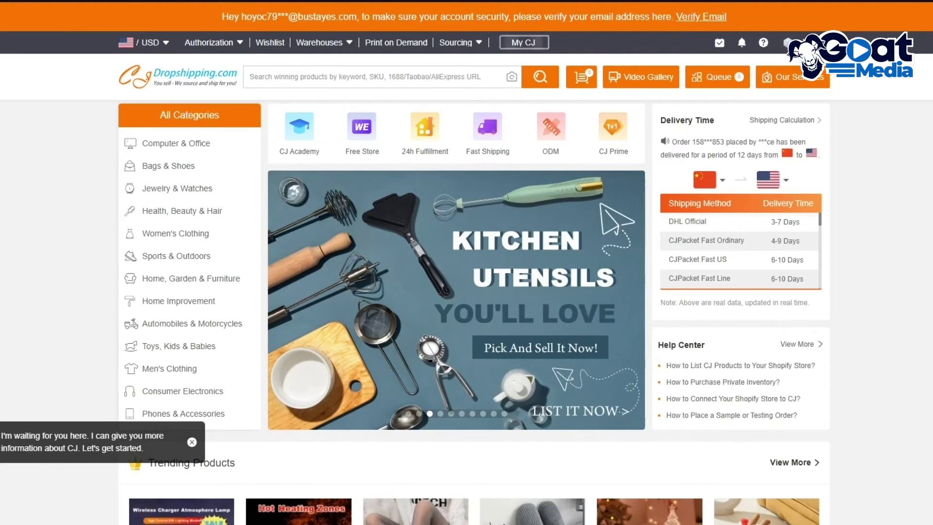
scroll(908, 226, down, 3)
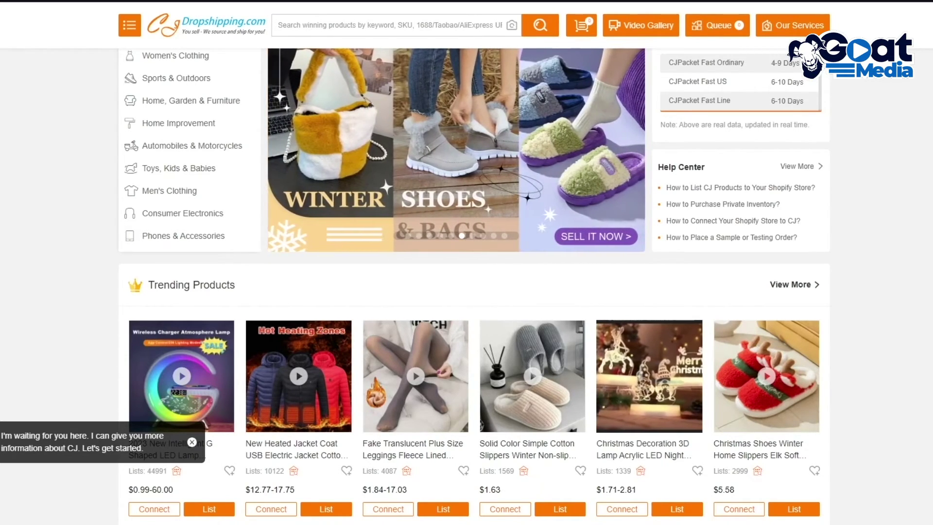
scroll(887, 347, down, 3)
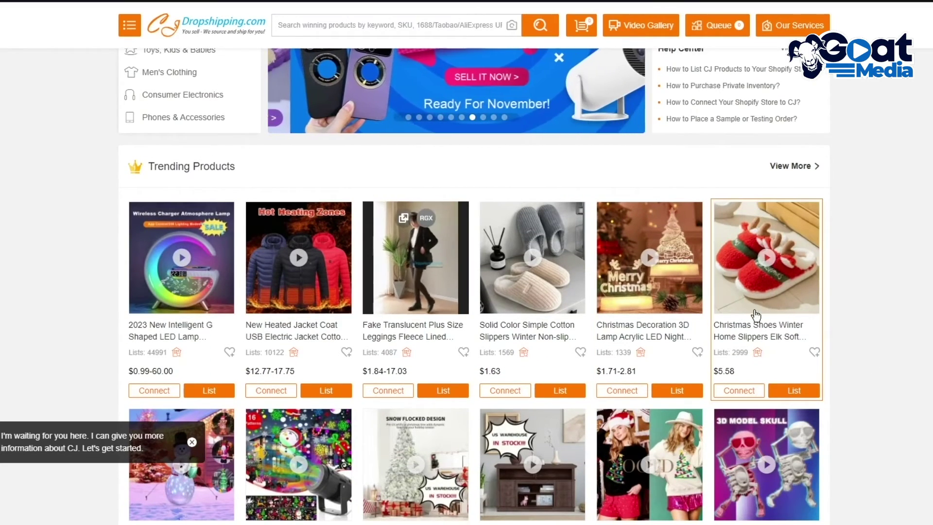
mouse_move(798, 315)
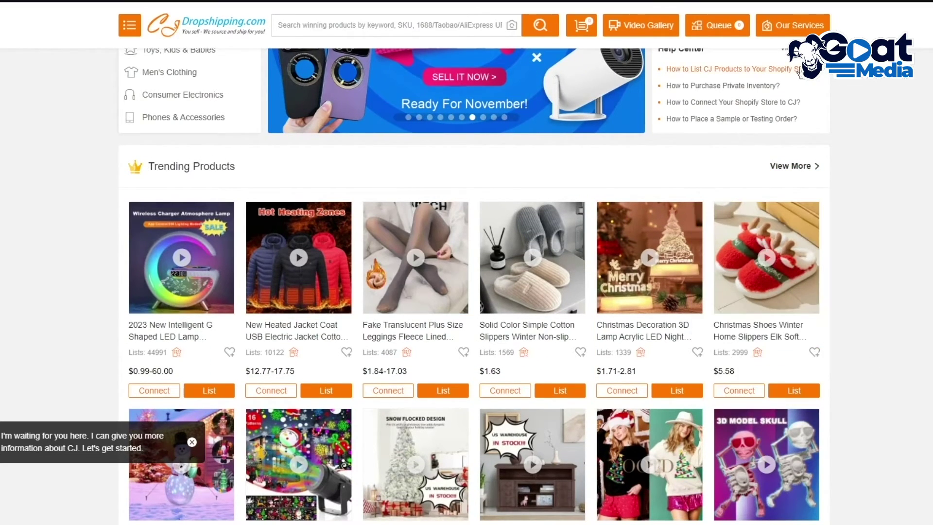
mouse_move(774, 359)
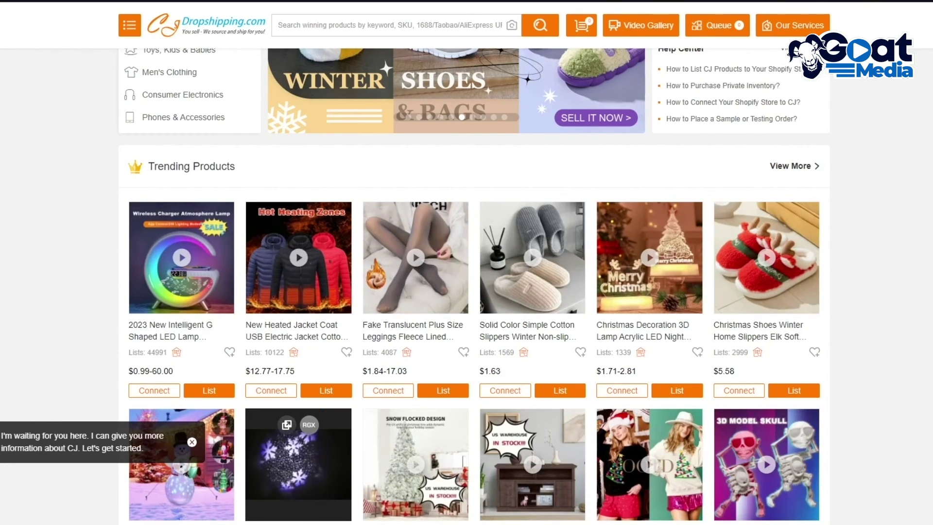
scroll(466, 292, up, 6)
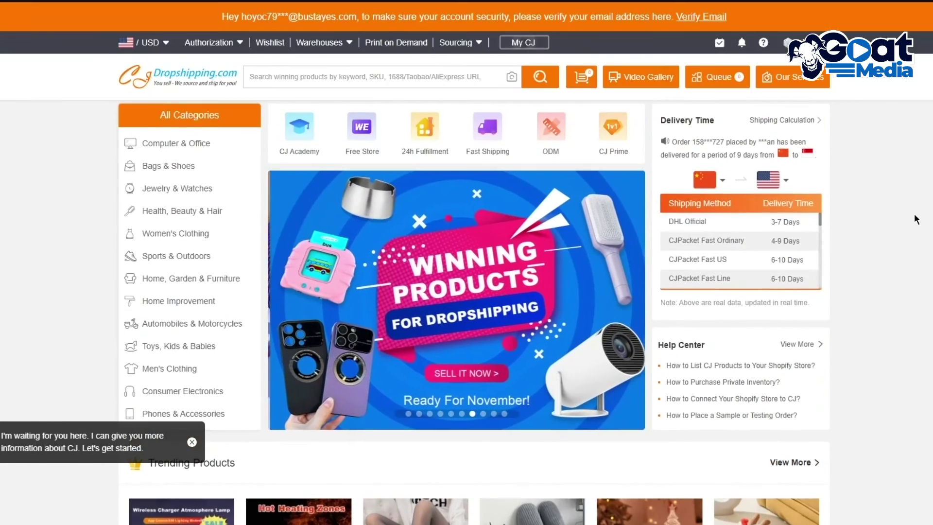